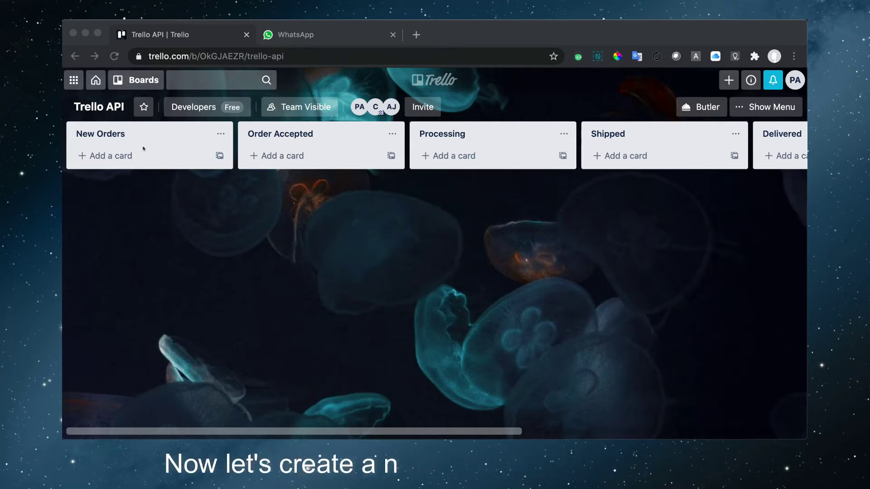
Add a New Orders card titled with the customer's WhatsApp number and view WhatsApp's order-created message.
left_click(146, 180)
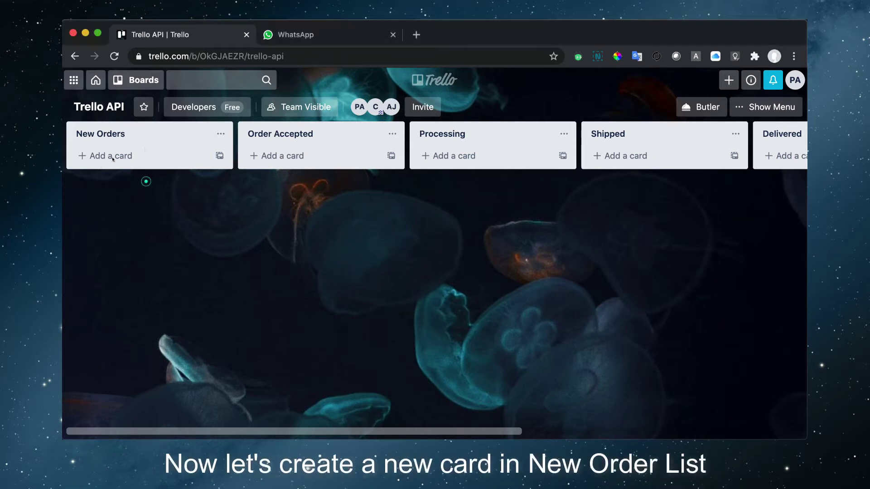
left_click(129, 156)
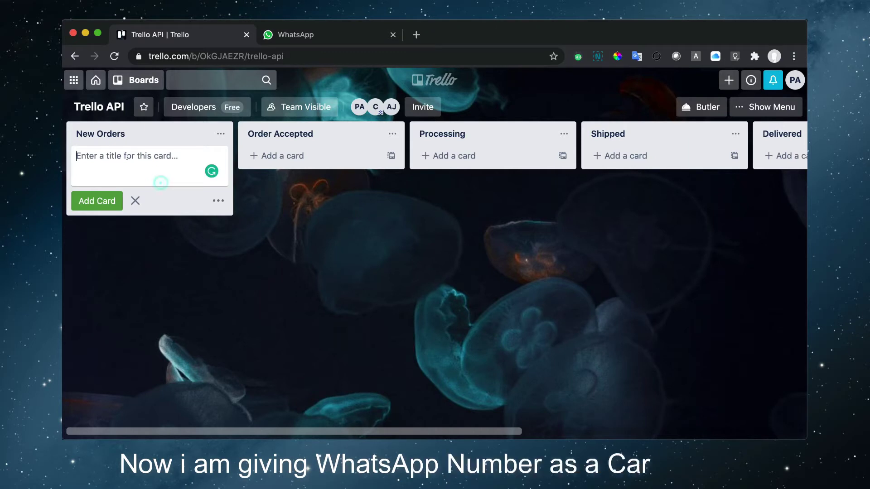
key("super+v")
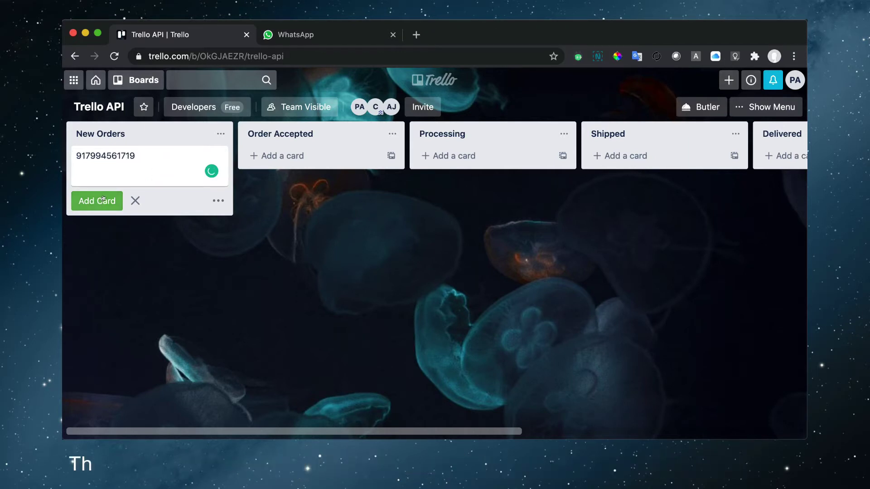
key("Return")
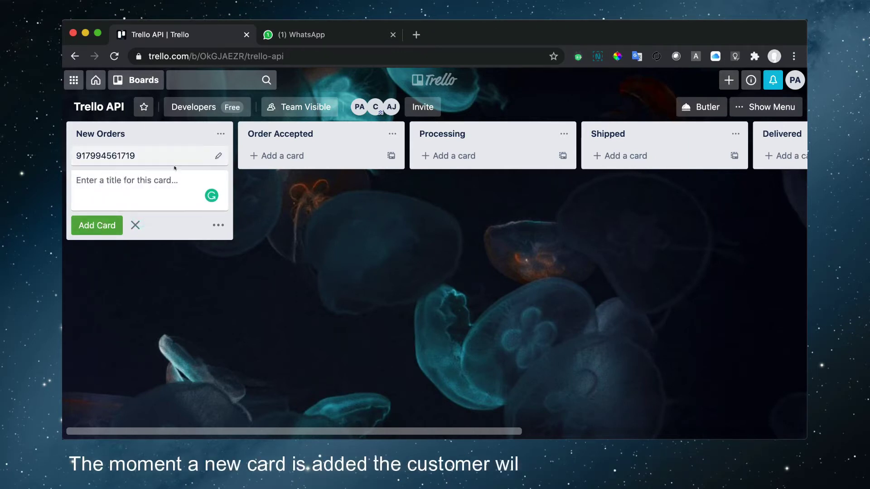
left_click(313, 36)
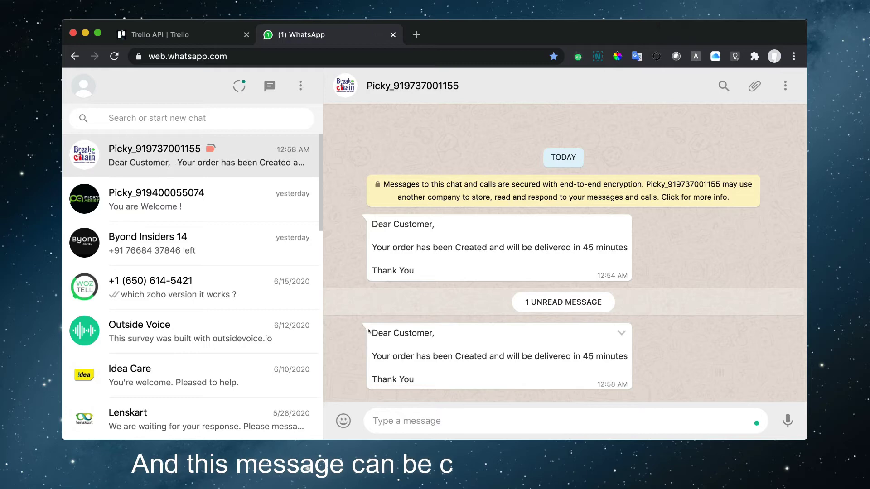
left_click_drag(376, 324, 459, 377)
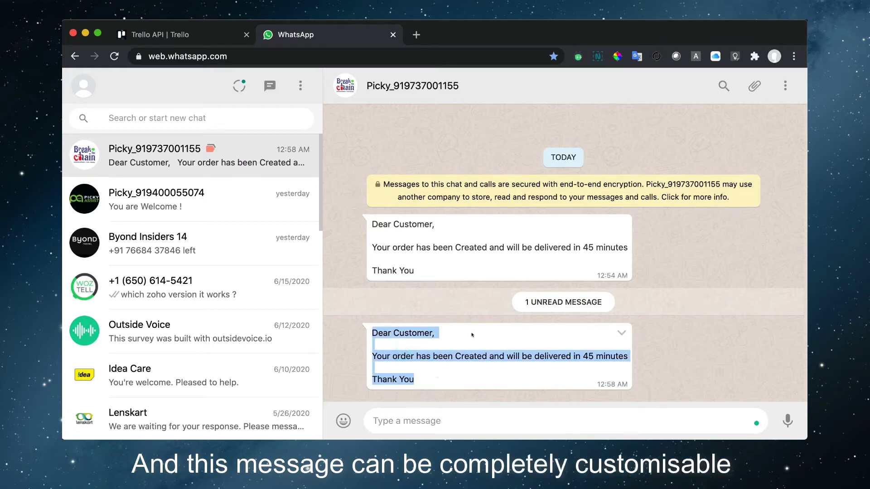
Give the order card a checklist with the items 'Egg 12 Nos' and 'Milk 2 Cover'.
left_click(164, 36)
left_click(140, 157)
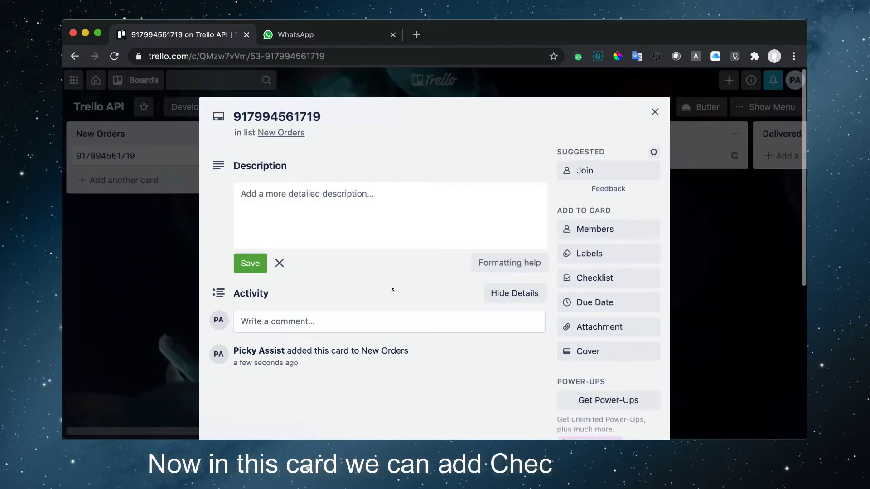
scroll(303, 344, "down", 2)
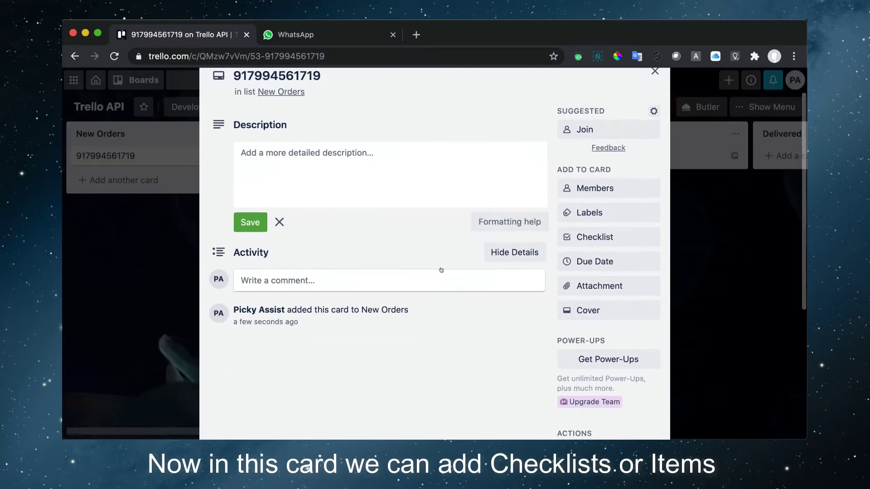
left_click(599, 236)
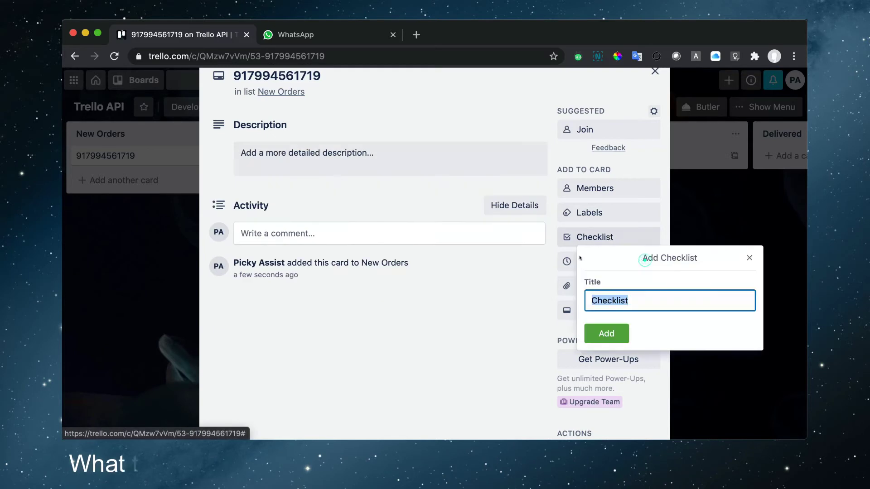
left_click(610, 333)
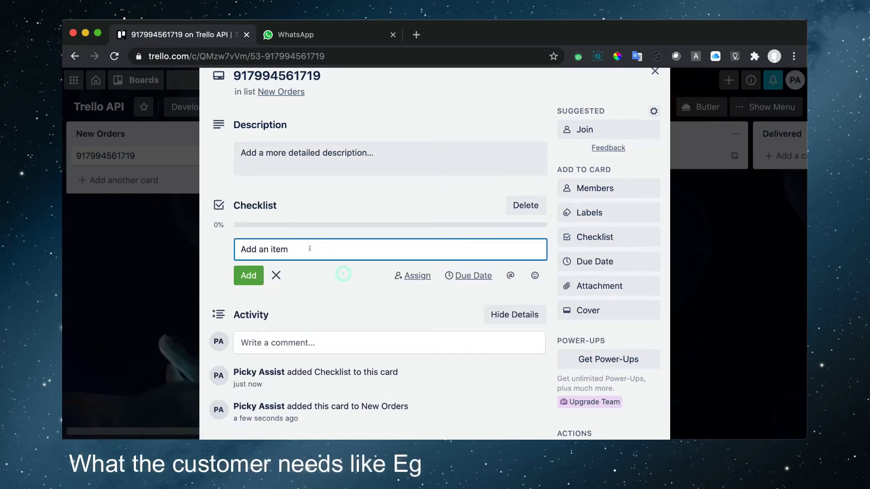
type("Egg")
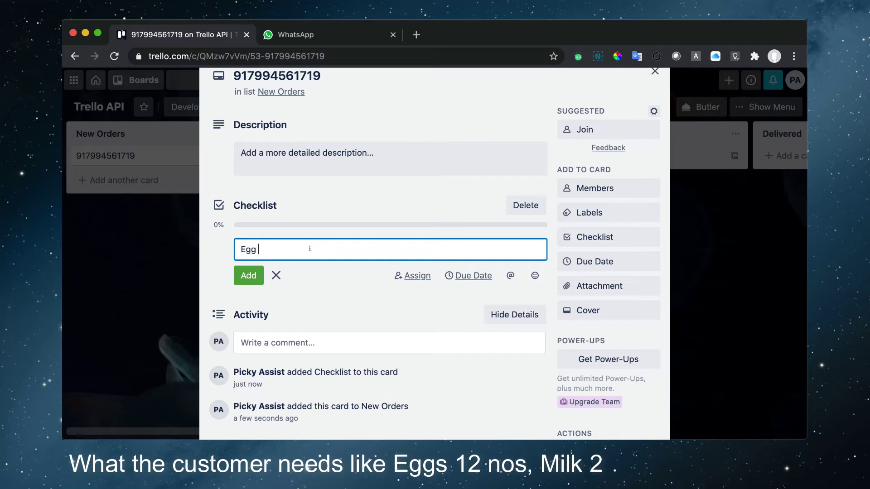
type(" 12 Nos")
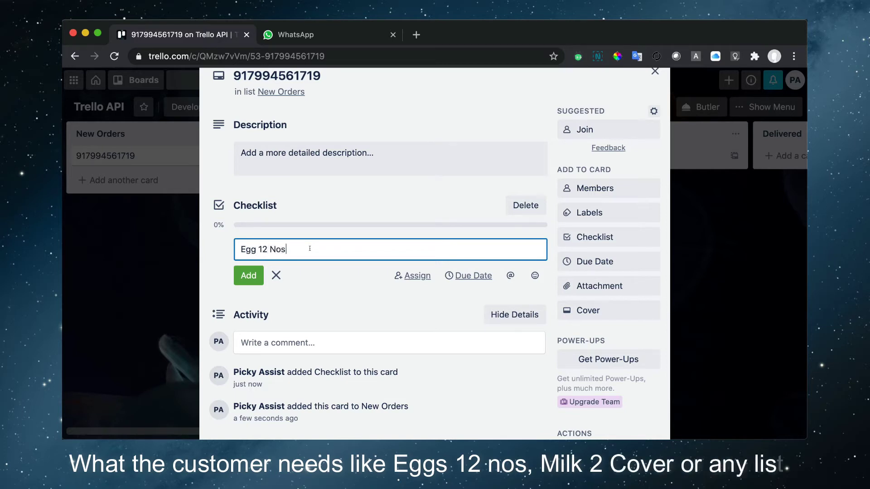
key("Return")
type("Milk 2 Cover")
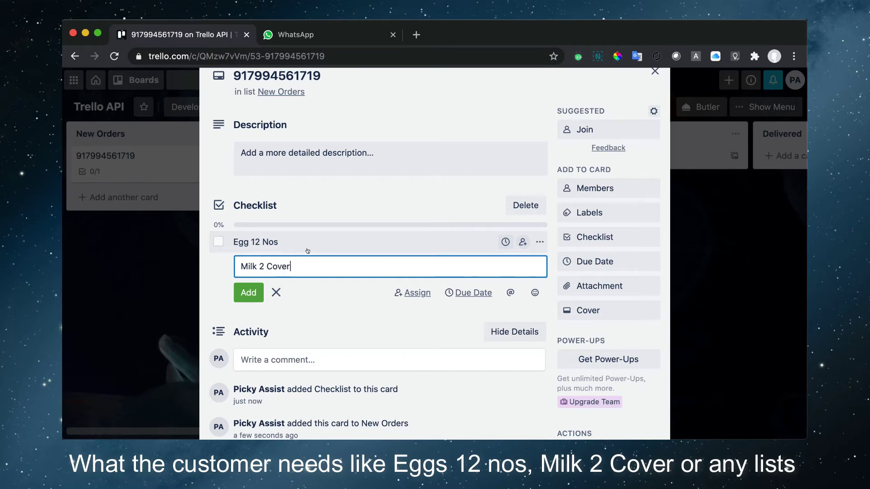
key("Return")
scroll(300, 277, "down", 2)
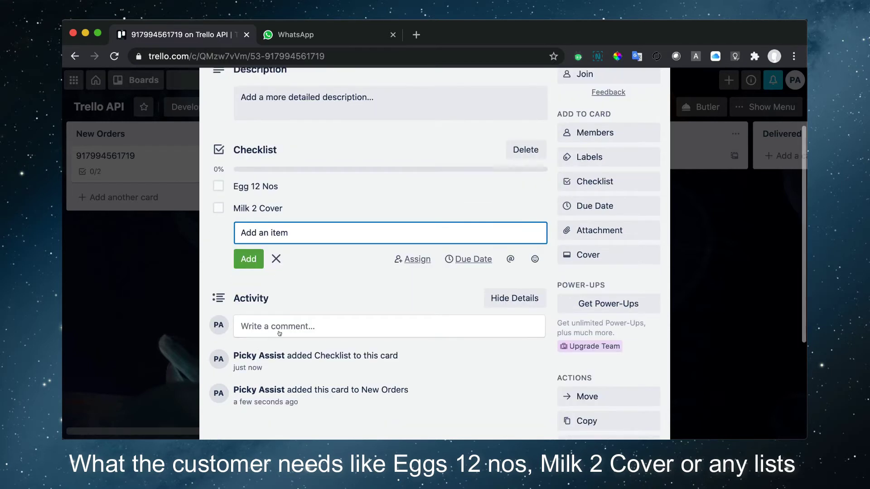
Post the comment 'do you need butter ?' on the order card.
left_click(281, 326)
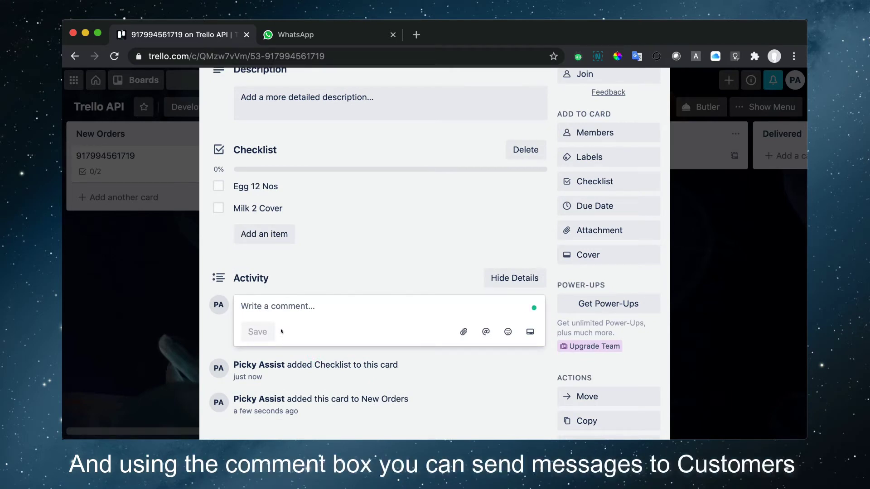
type("ok")
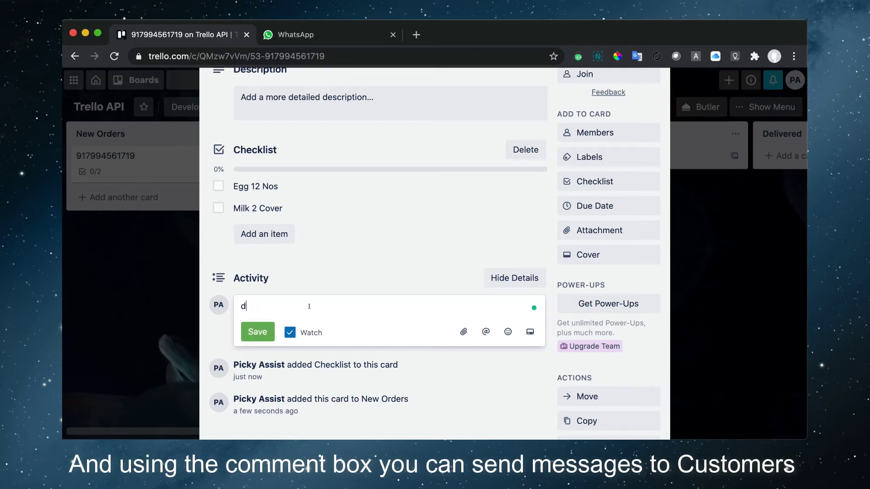
key("BackSpace")
key("BackSpace")
type("do ")
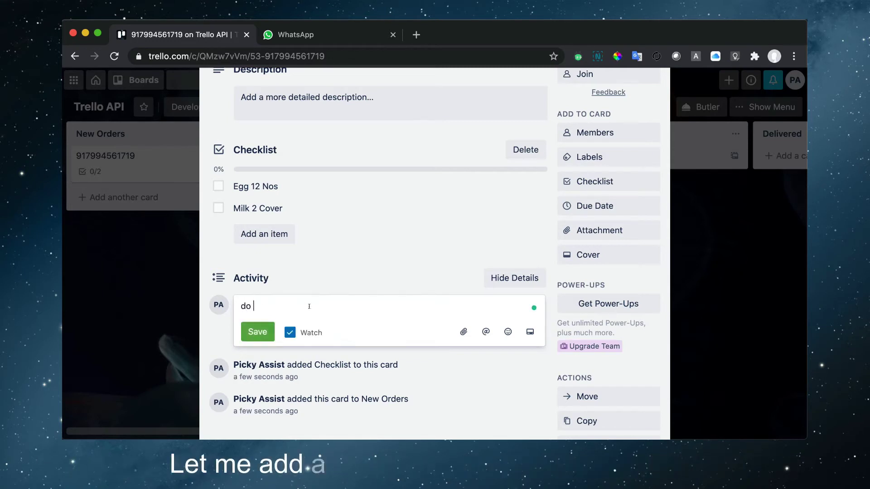
type("you need butter ?")
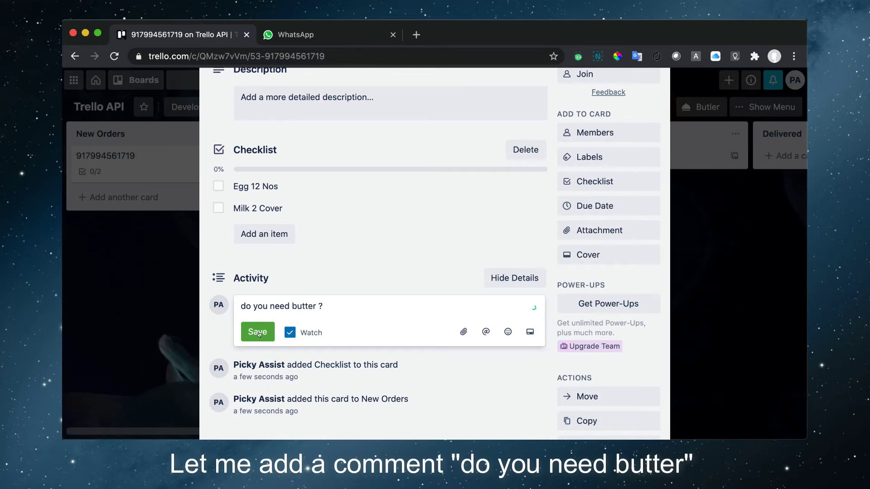
left_click(258, 333)
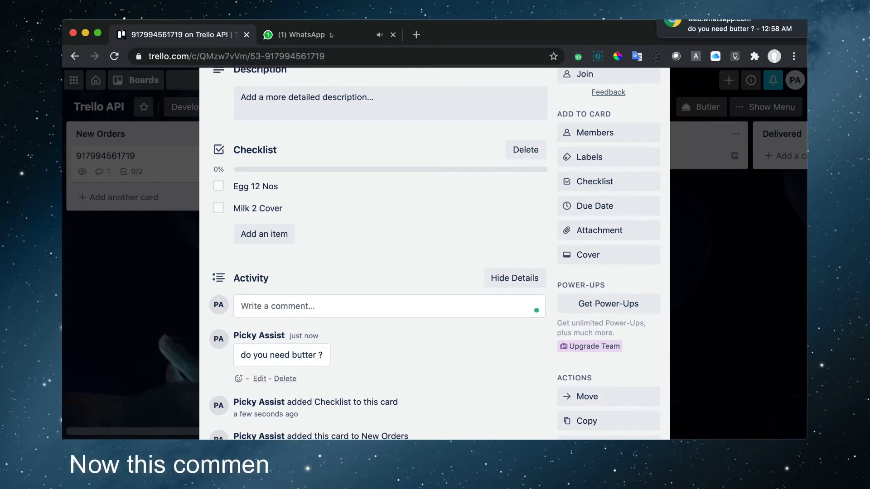
Send the customer the WhatsApp reply 'yes, you can add butter as well'.
left_click(294, 35)
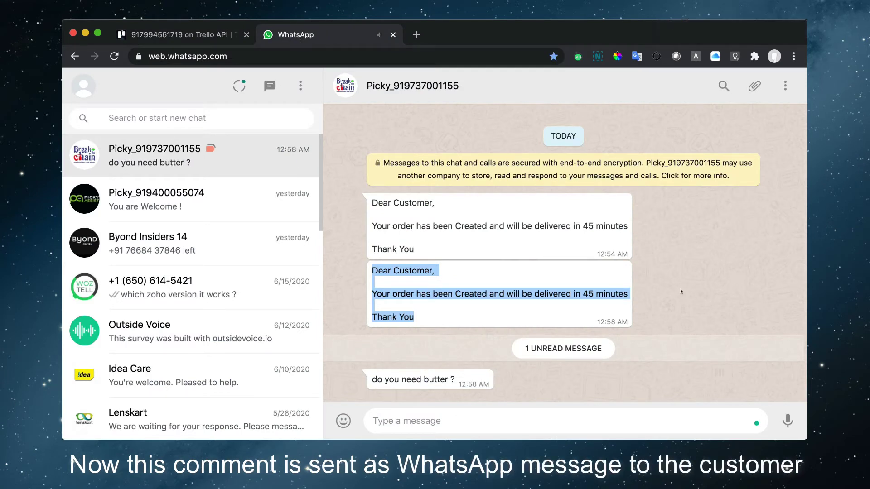
left_click(500, 420)
type("yes, yo")
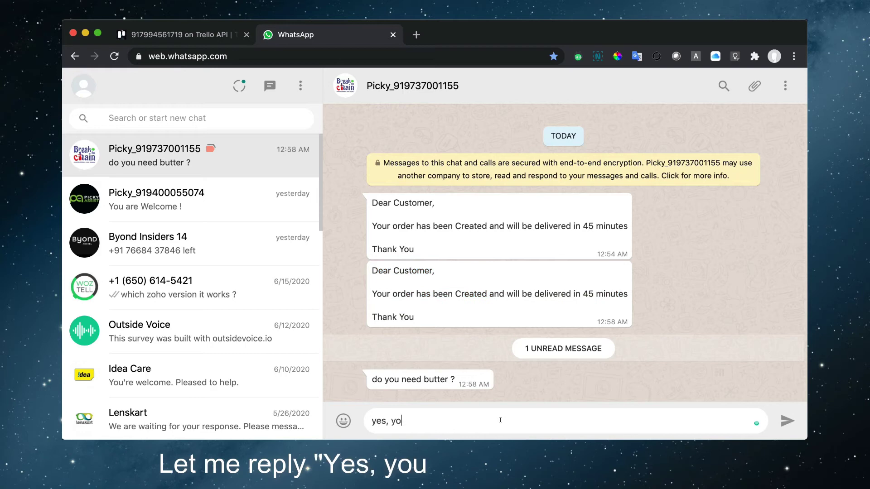
type("u can add butter as well")
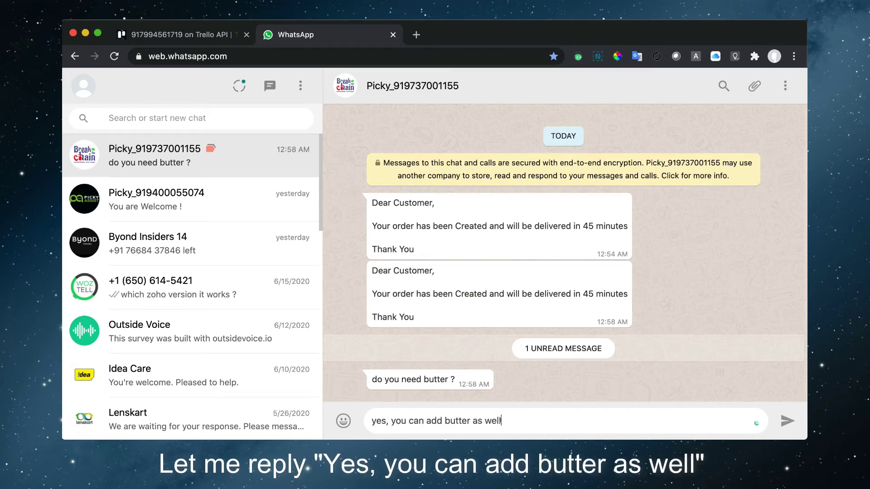
key("Return")
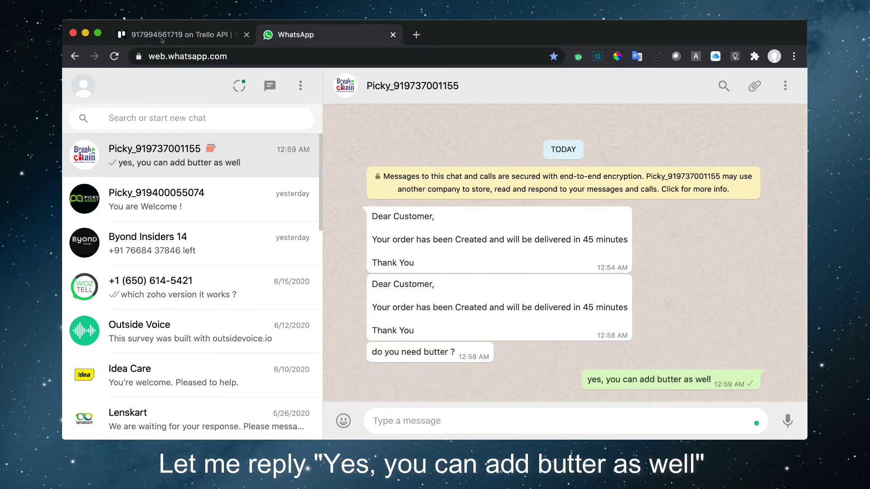
Post the card comment 'sure, i will do that' and confirm it arrives in WhatsApp Web.
left_click(161, 40)
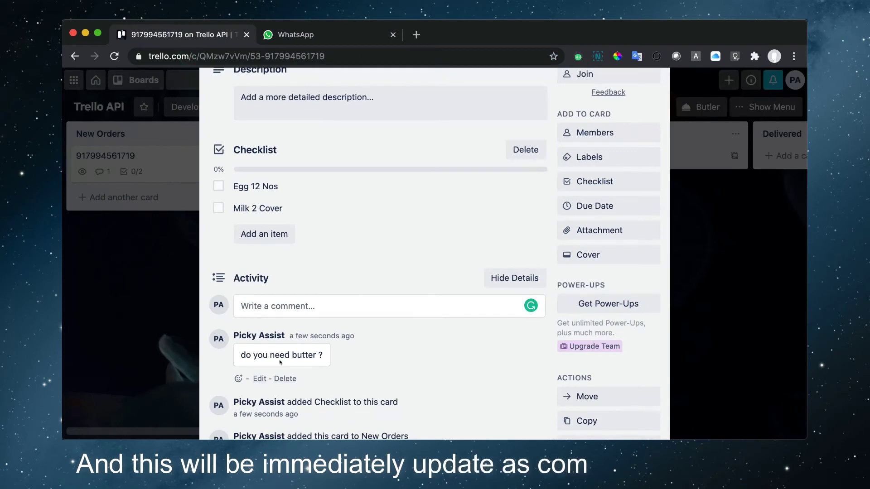
scroll(280, 361, "down", 1)
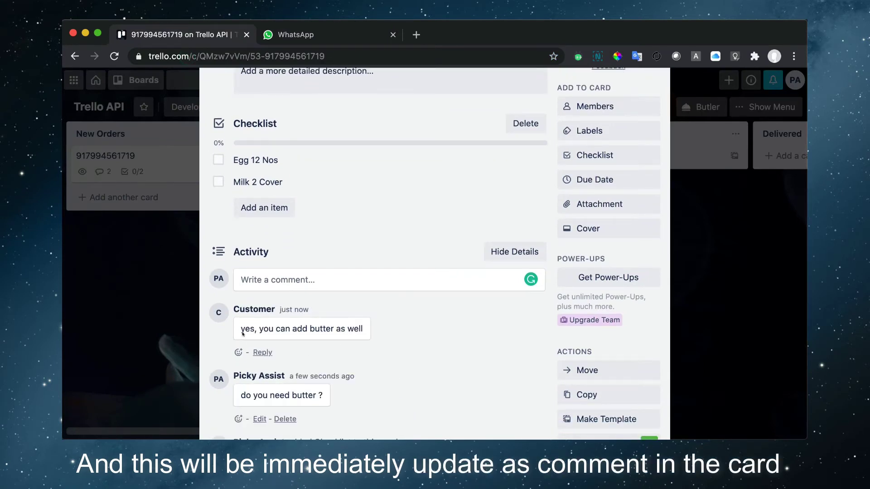
left_click_drag(239, 328, 389, 330)
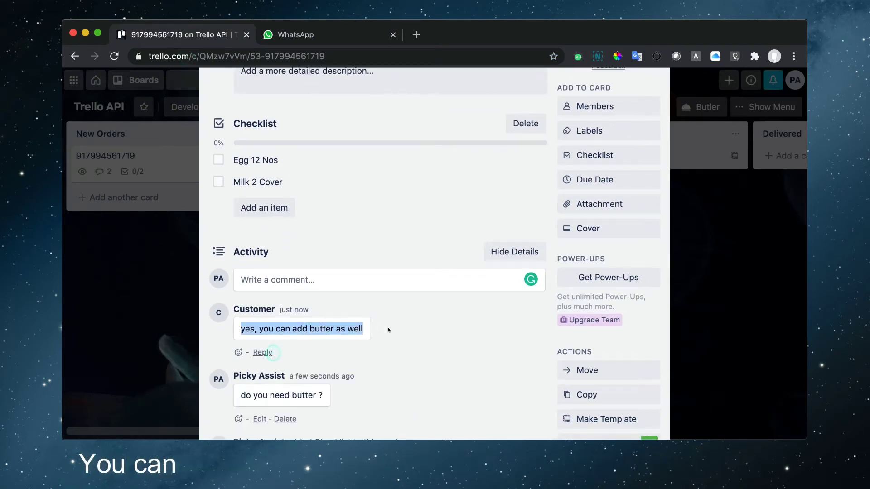
left_click(327, 275)
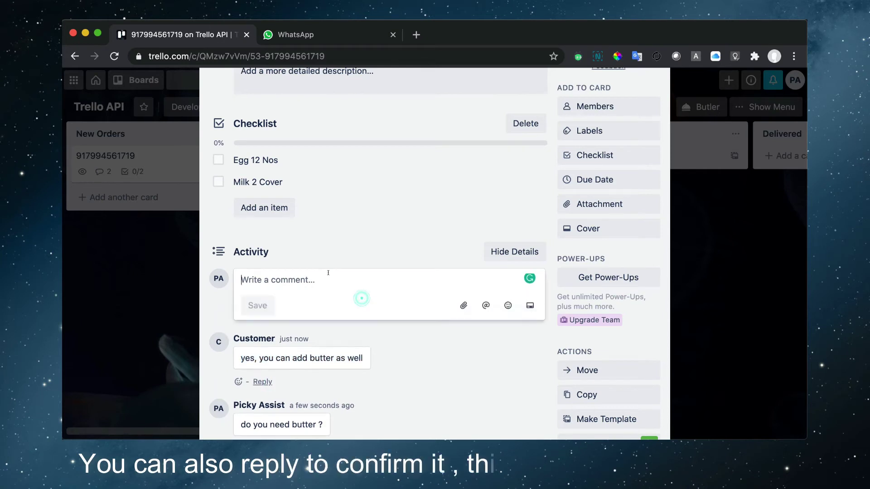
type("sure, i will d")
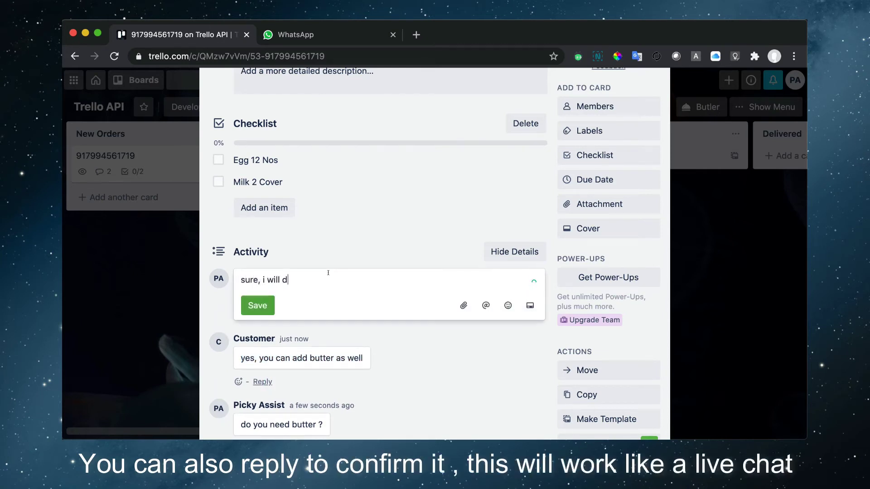
type("o that")
left_click(267, 308)
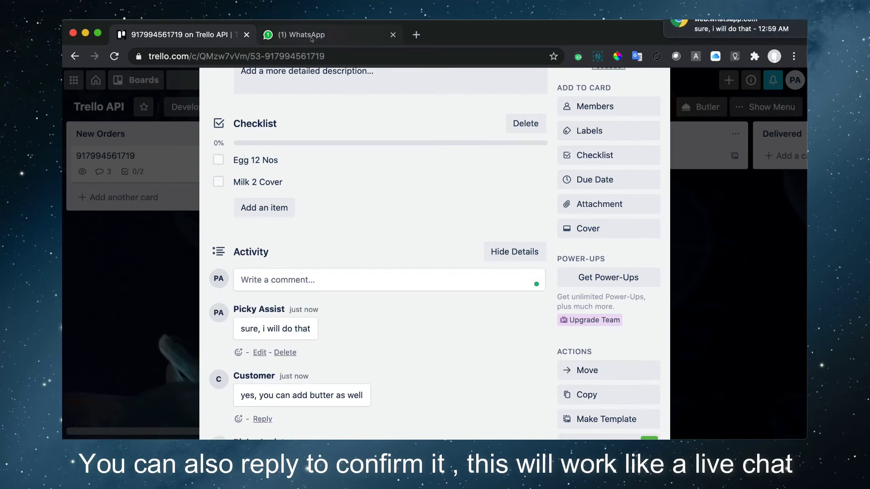
left_click(312, 36)
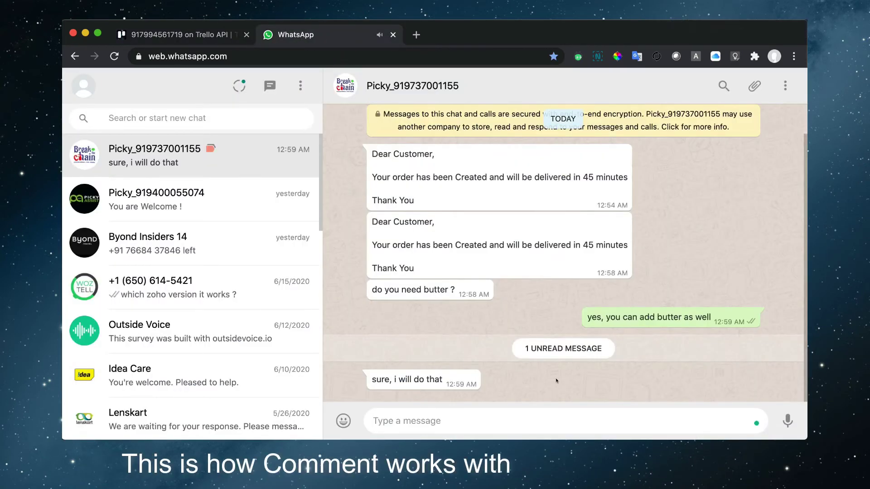
Close the card, move it from New Orders to Order Accepted, and view the WhatsApp status message.
left_click(201, 38)
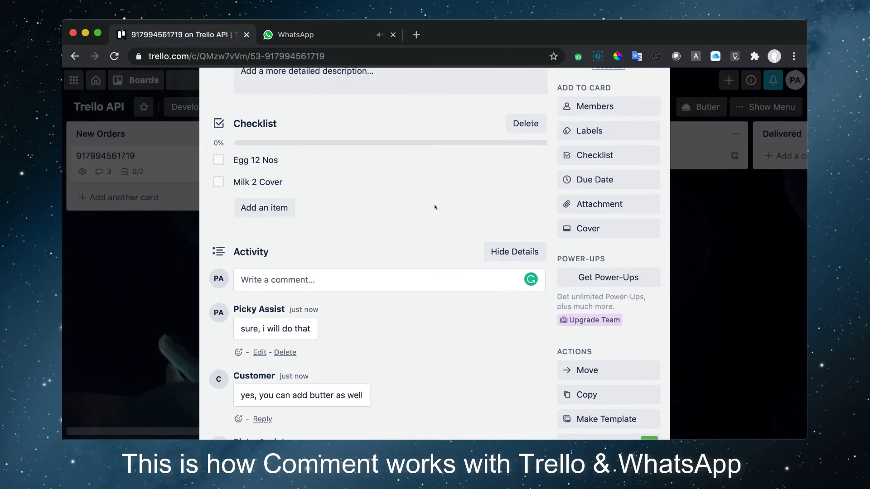
scroll(404, 303, "up", 3)
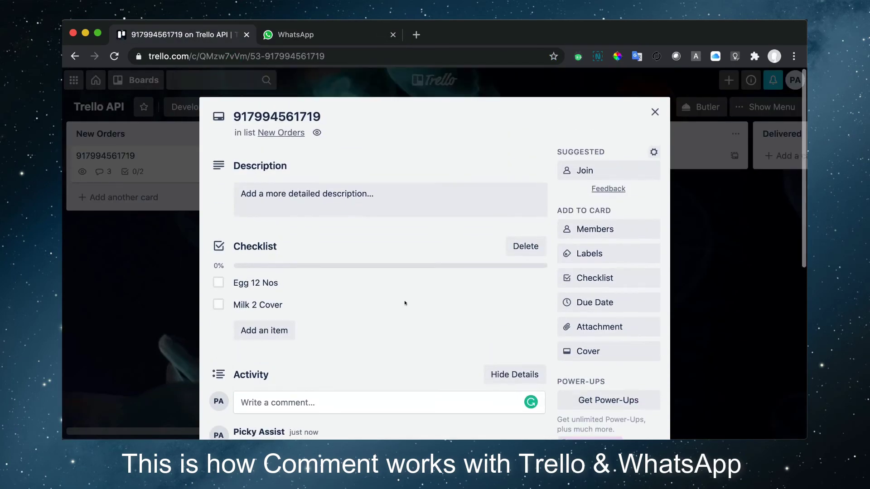
left_click(655, 112)
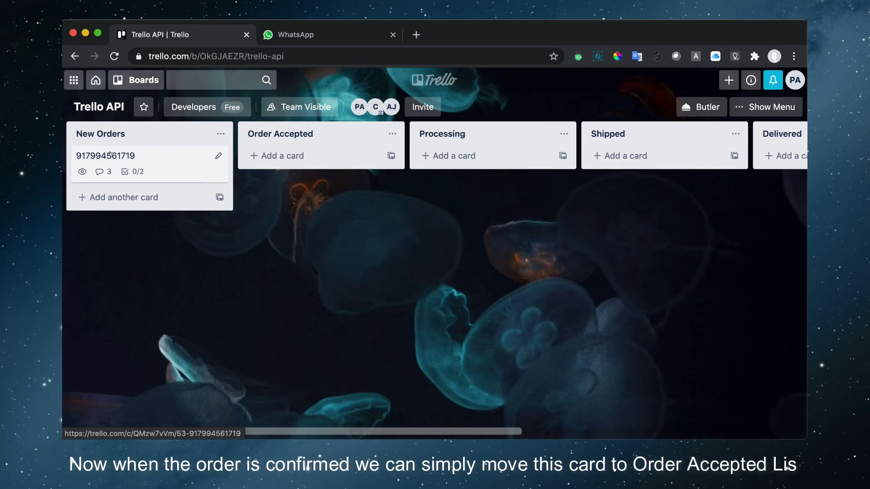
left_click_drag(110, 155, 285, 169)
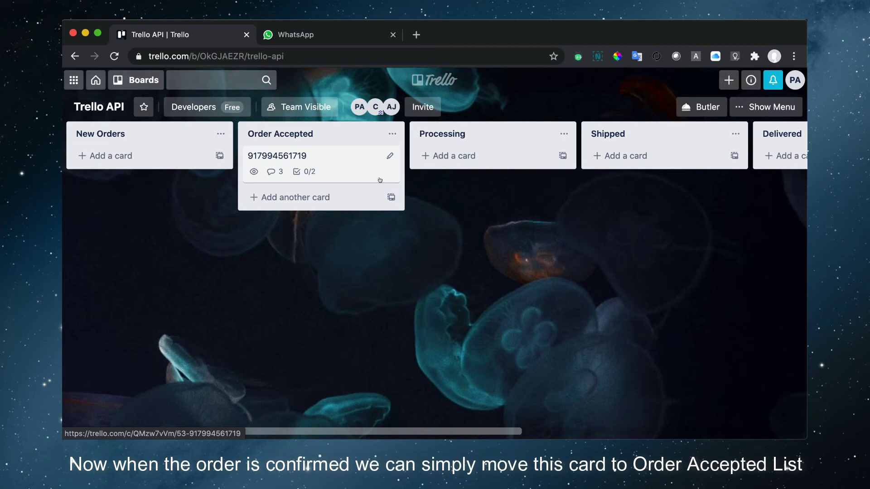
left_click(310, 32)
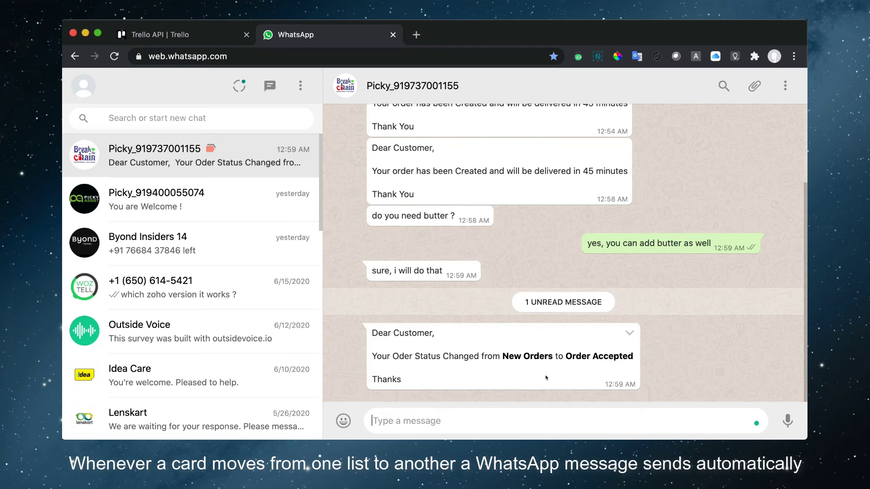
Tick off both checklist items, Egg 12 Nos and Milk 2 Cover, so the card shows 2/2.
left_click(179, 37)
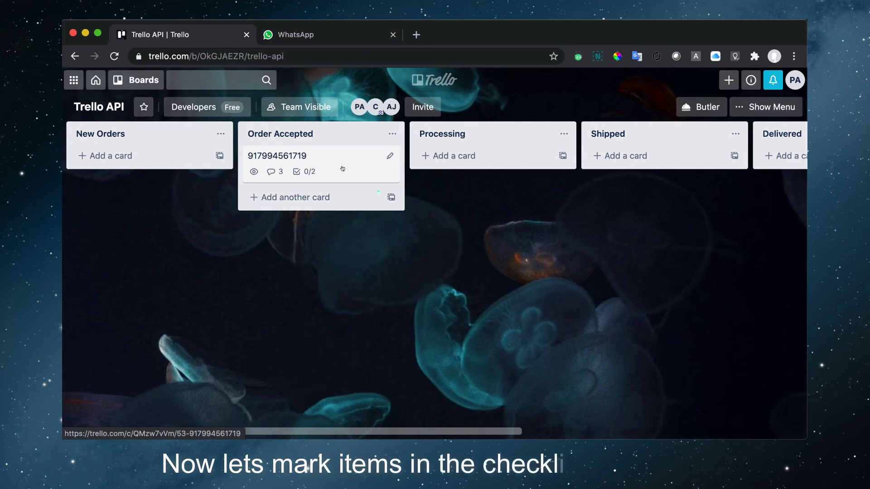
left_click(342, 169)
left_click(261, 292)
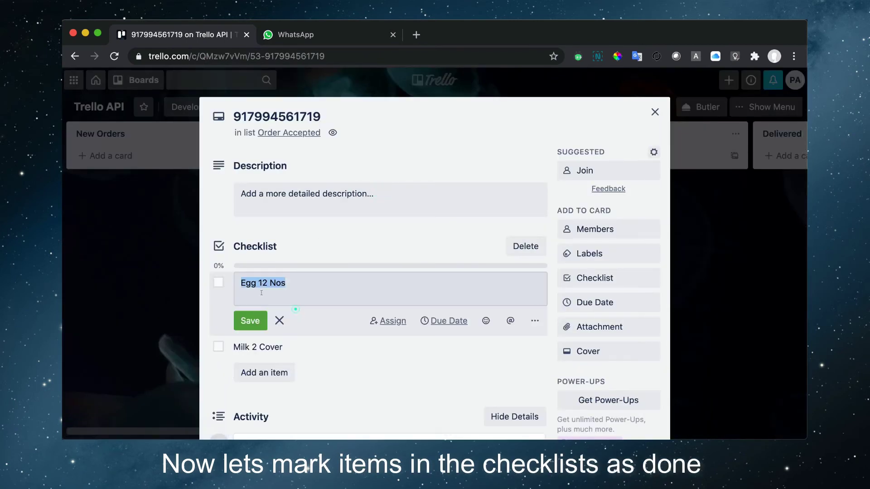
left_click(217, 281)
left_click(218, 304)
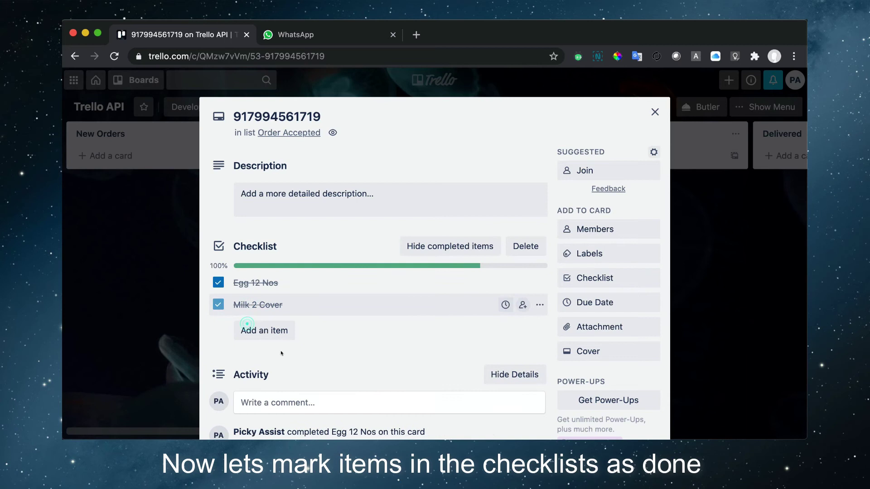
left_click(654, 112)
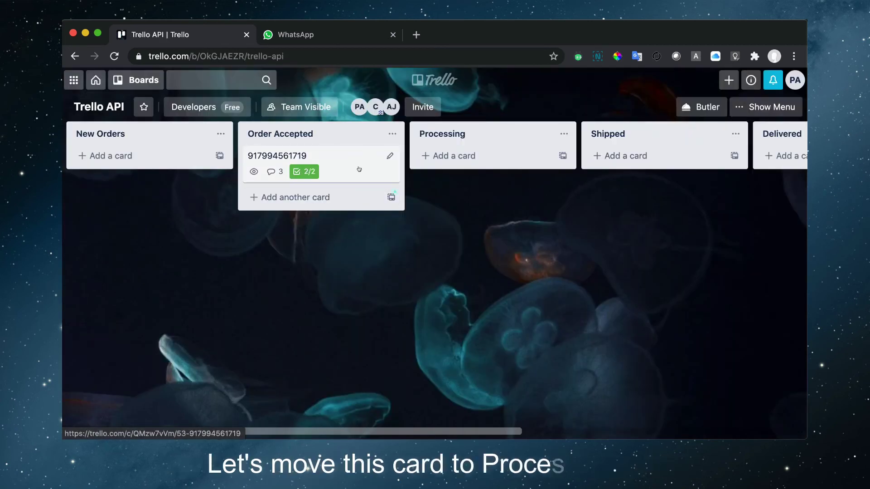
Move the order card into Processing and check its WhatsApp status message.
left_click_drag(359, 169, 538, 161)
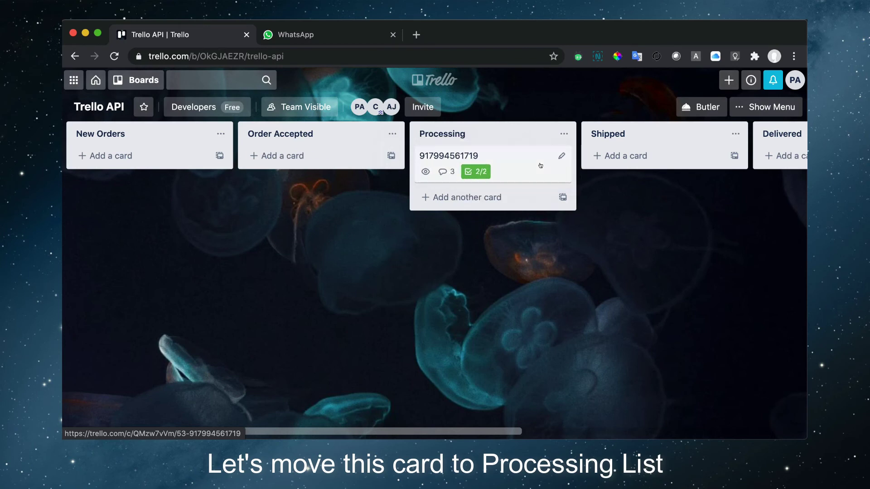
scroll(553, 282, "right", 2)
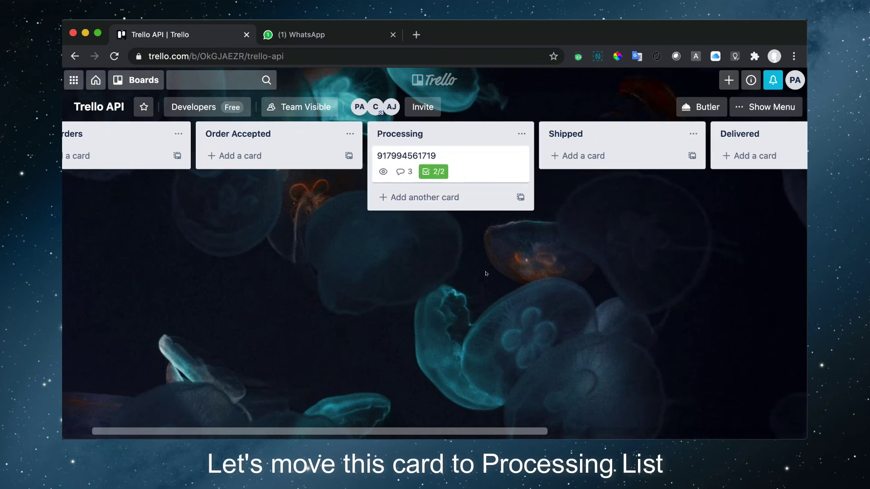
key("ctrl+Tab")
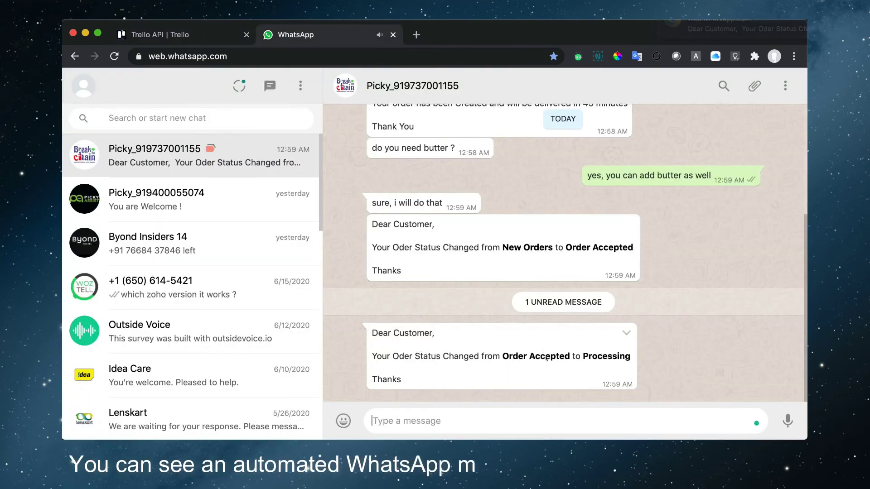
left_click(196, 40)
Move the card into Shipped, check the WhatsApp message, then drag it into Delivered.
scroll(411, 168, "right", 2)
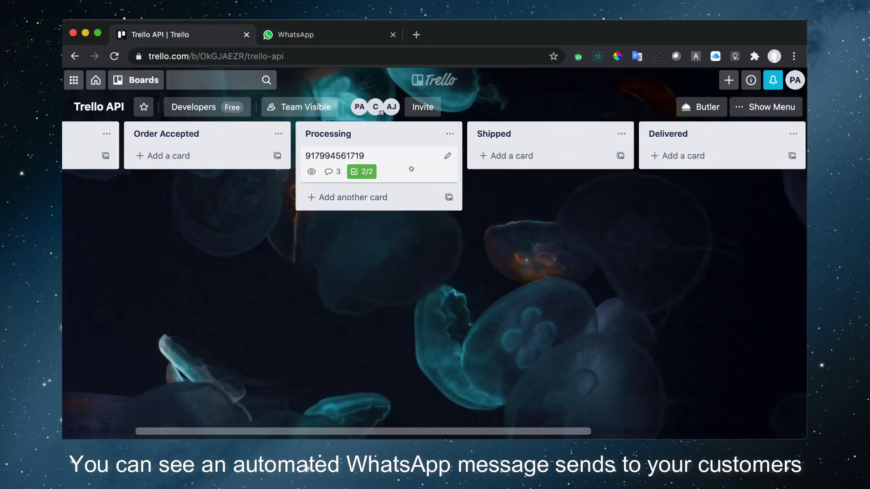
left_click_drag(411, 168, 576, 161)
scroll(595, 282, "right", 2)
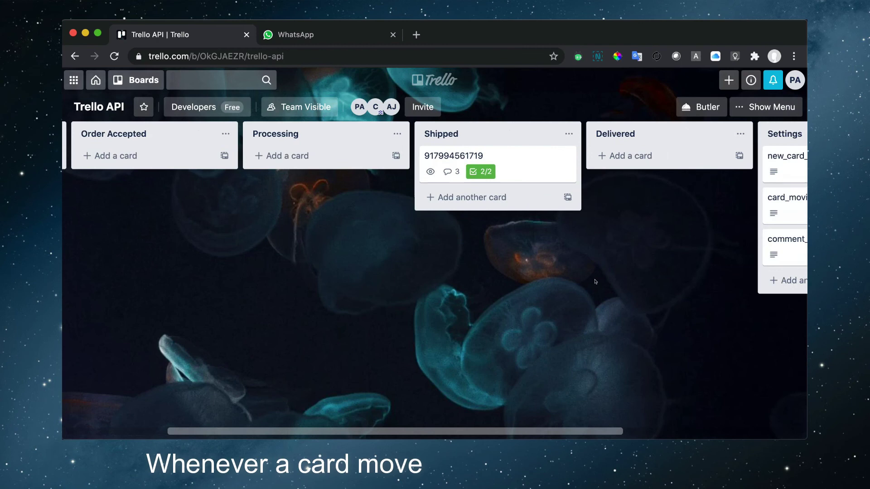
scroll(594, 281, "right", 3)
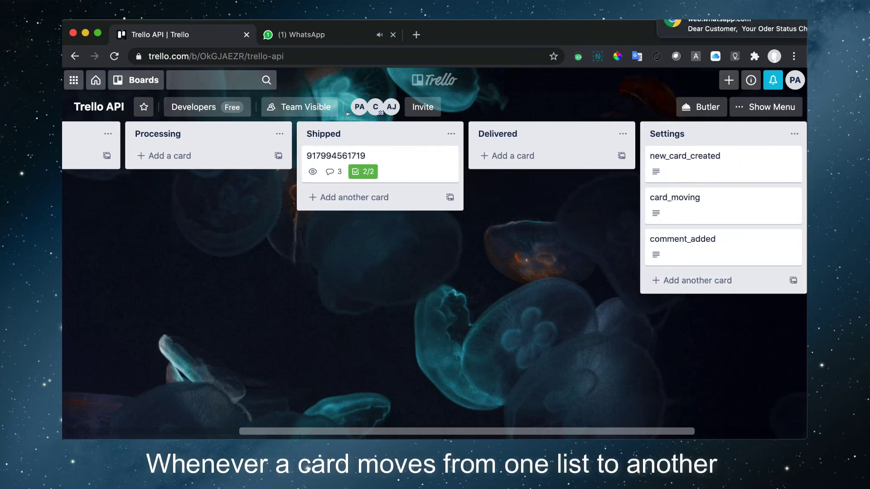
left_click(311, 31)
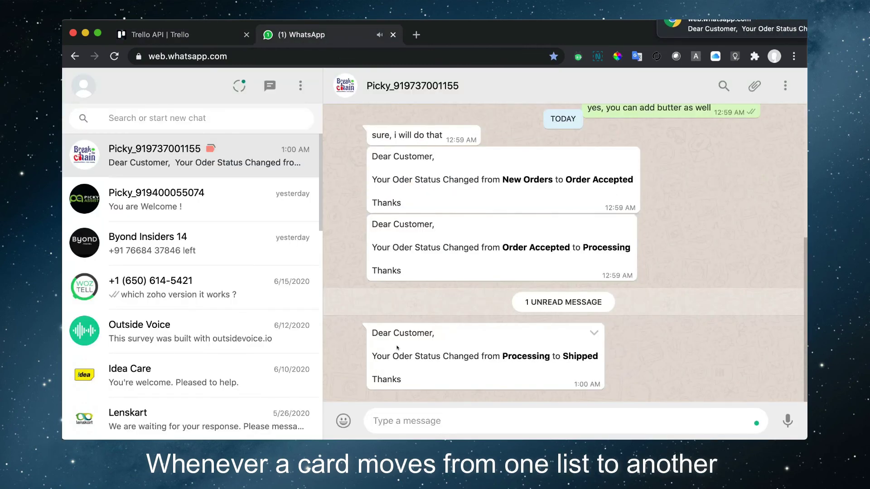
left_click(159, 31)
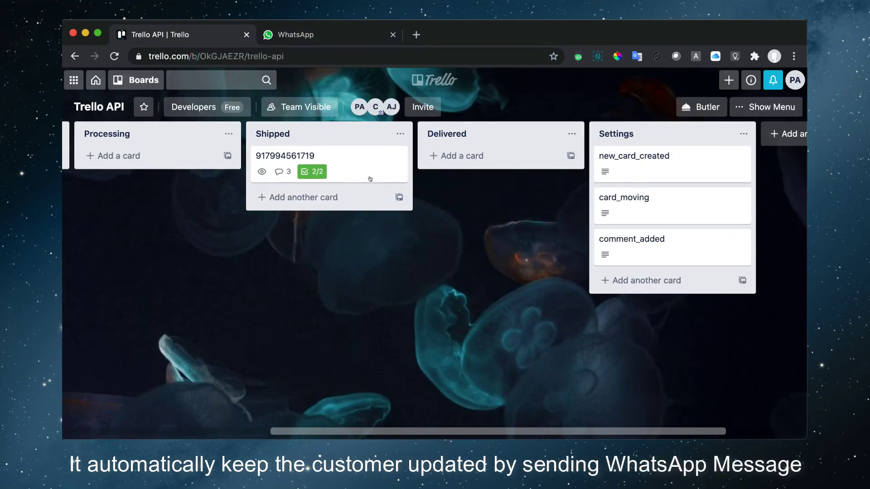
left_click_drag(369, 176, 493, 182)
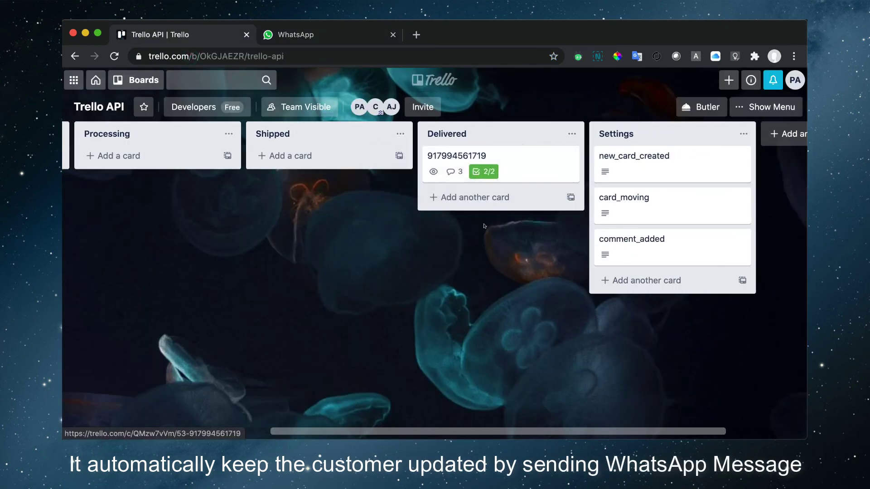
View the Shipped to Delivered status message in the customer's WhatsApp chat.
left_click(310, 34)
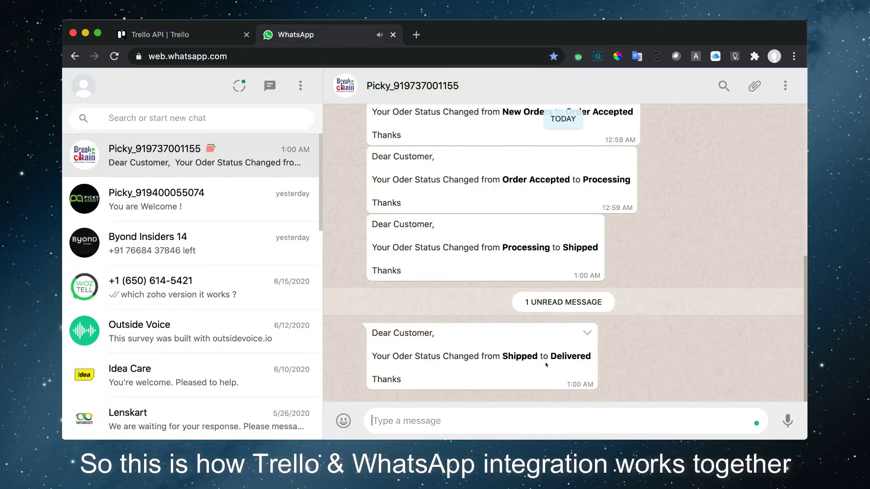